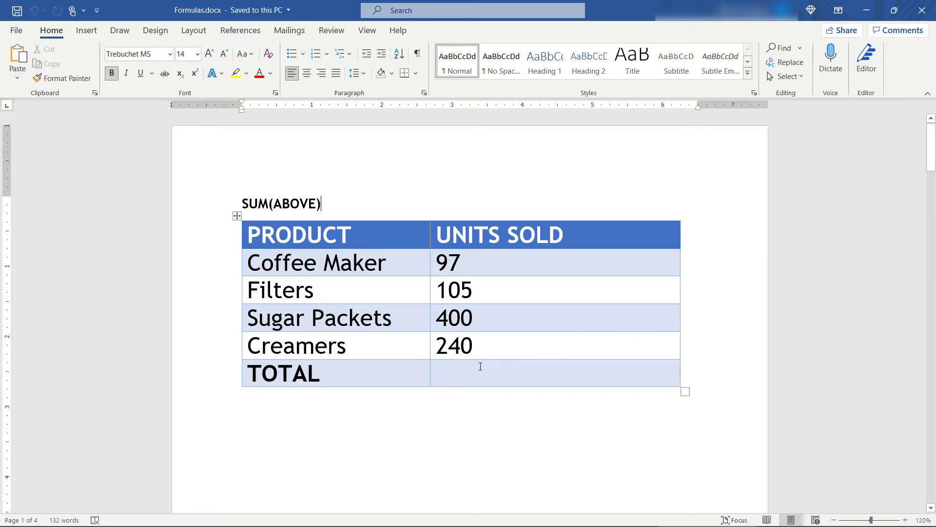
- Insert an =SUM(ABOVE) formula in the units-sold TOTAL cell so it shows 842
left_click(455, 371)
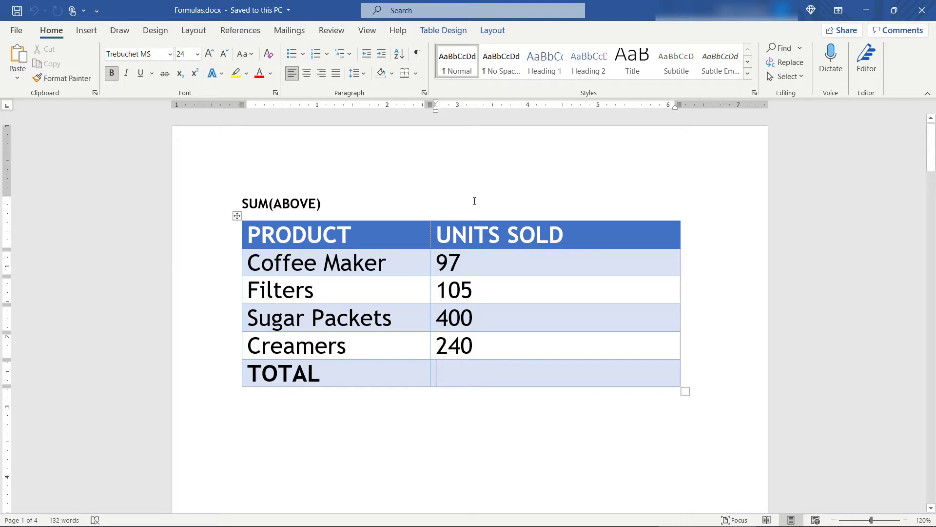
left_click(493, 30)
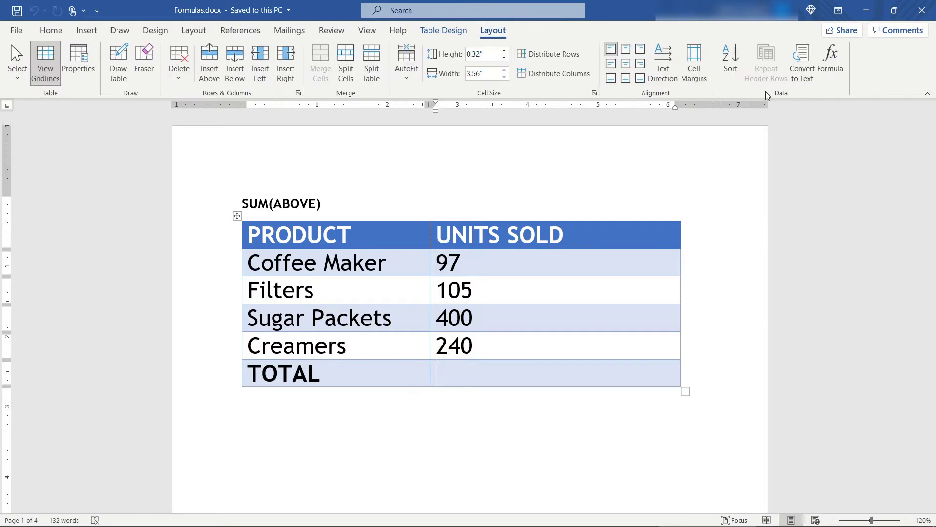
left_click(833, 63)
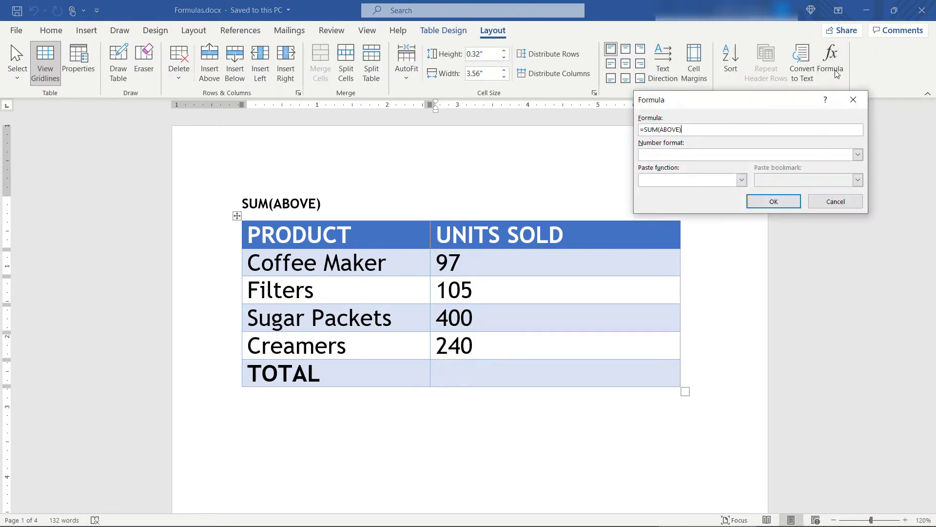
left_click_drag(763, 102, 725, 178)
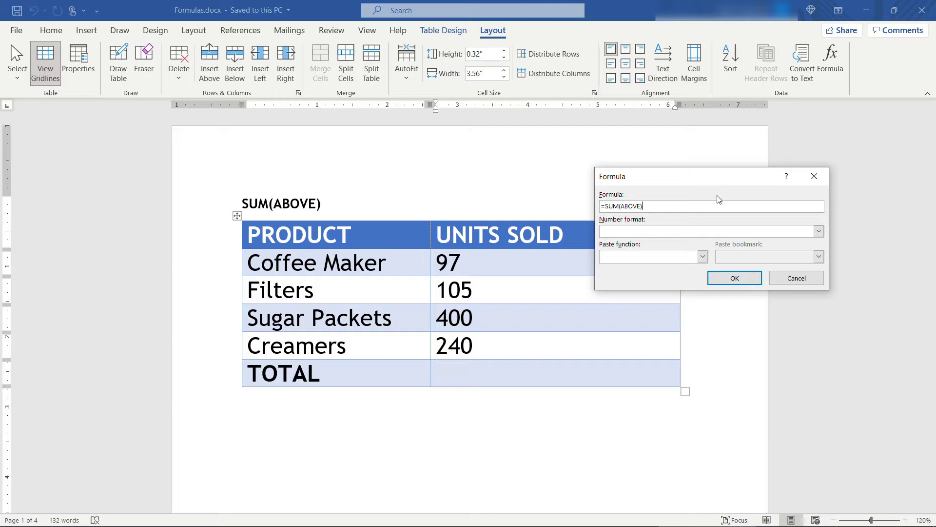
left_click(727, 278)
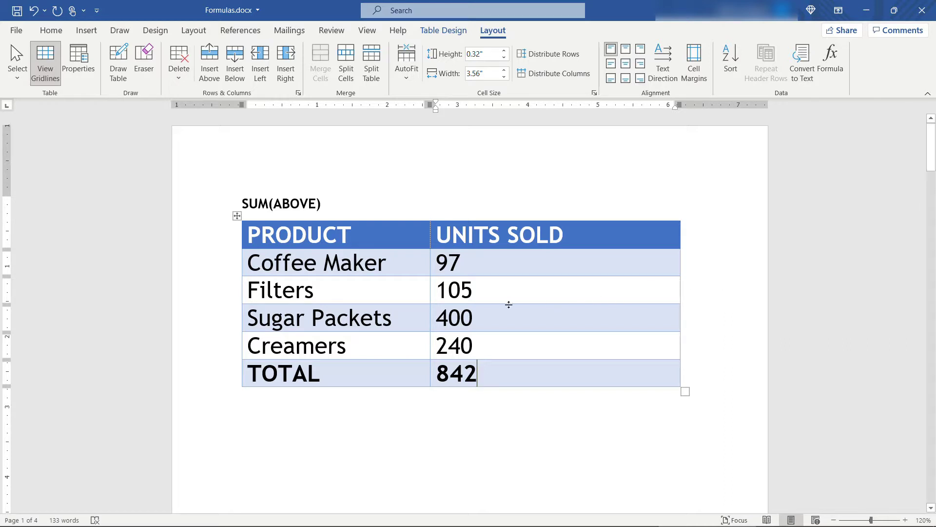
- Change the Sugar Packets value from 400 to 300
left_click(448, 317)
key("BackSpace")
type("3")
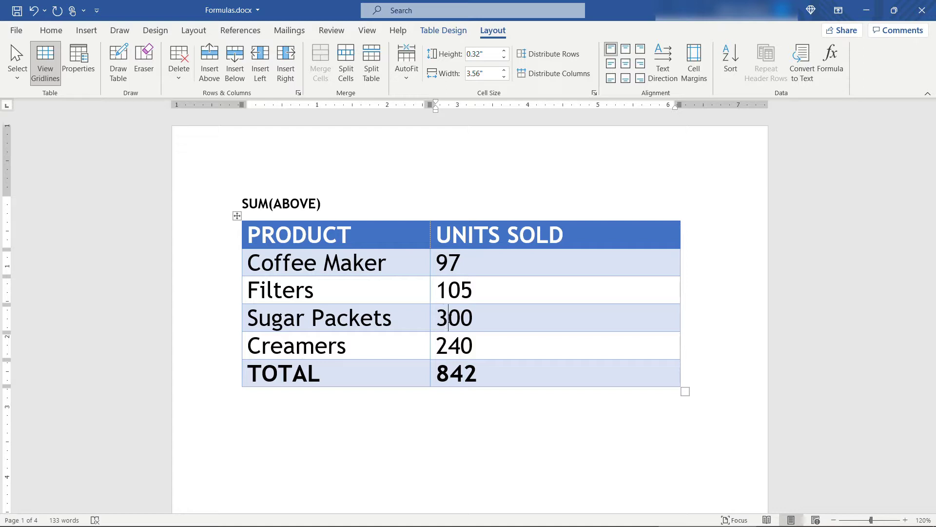
left_click(492, 342)
- Update the TOTAL field so it recalculates to 742
left_click(450, 374)
right_click(451, 375)
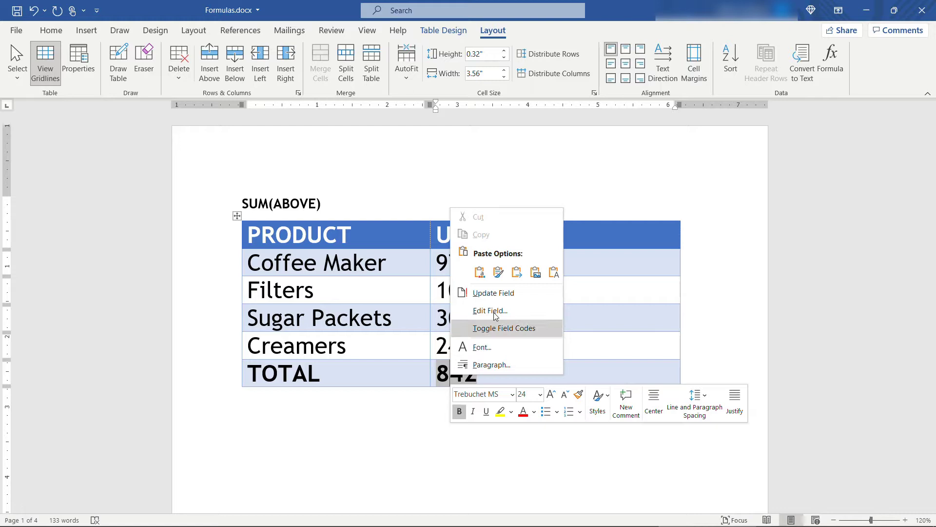
left_click(499, 293)
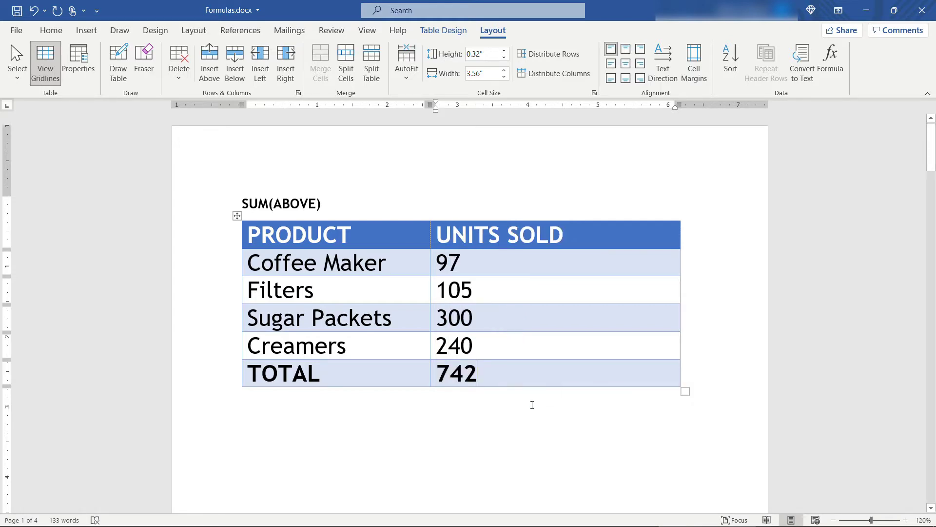
- Enter =SUM(LEFT) in the first monthly row's TOTAL cell, giving 46
scroll(532, 405, "down", 10)
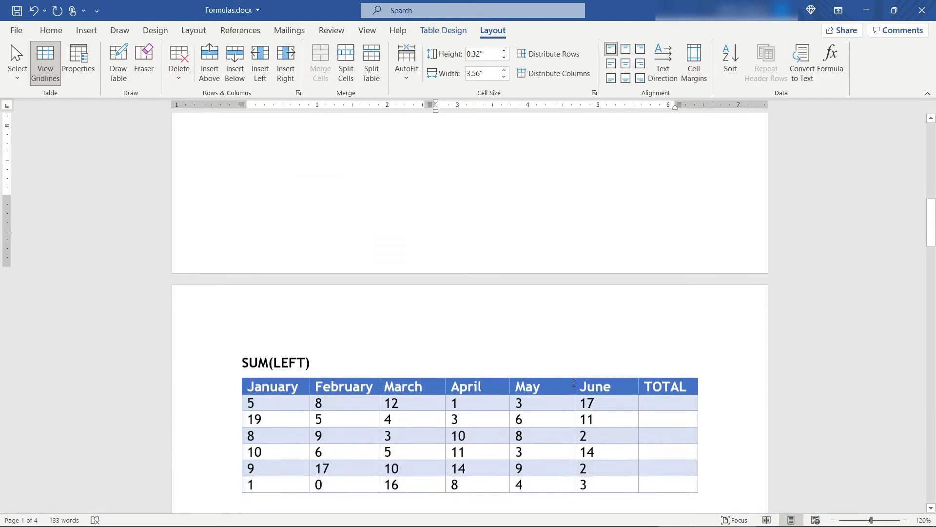
scroll(610, 380, "down", 3)
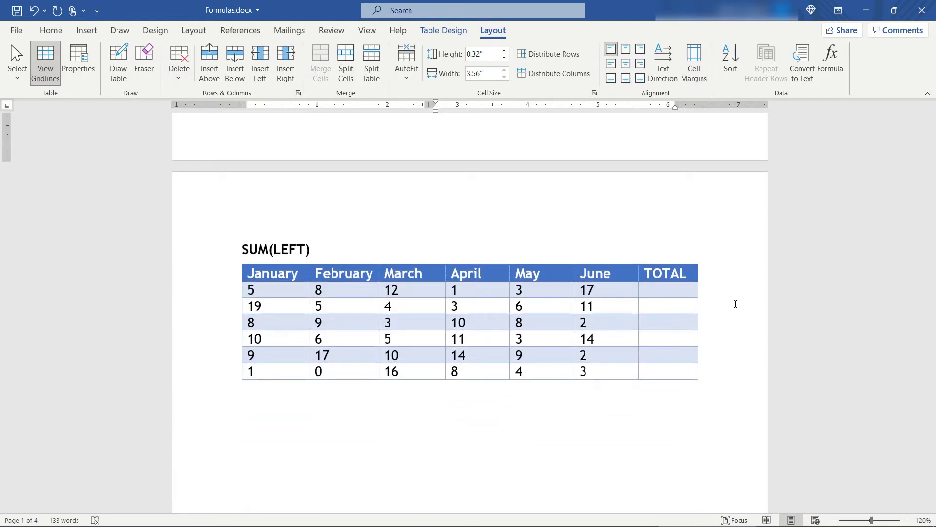
left_click(653, 289)
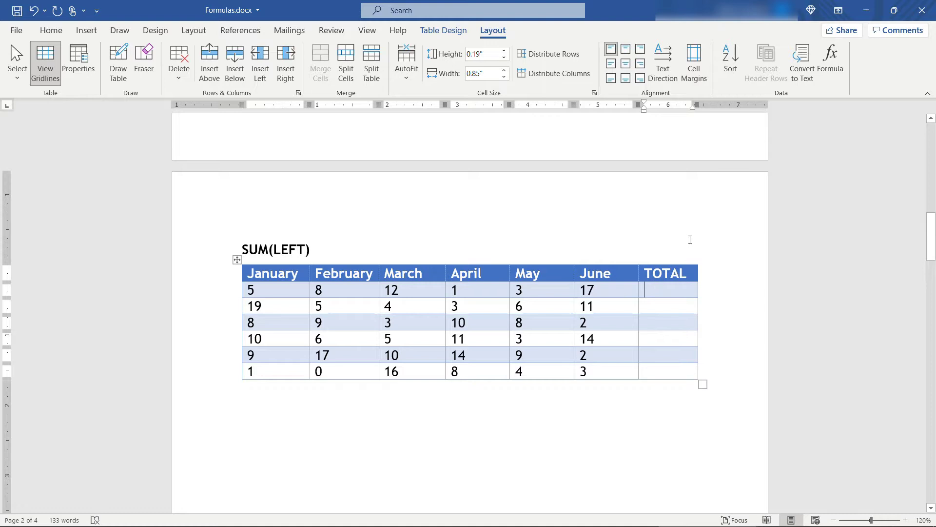
left_click(823, 74)
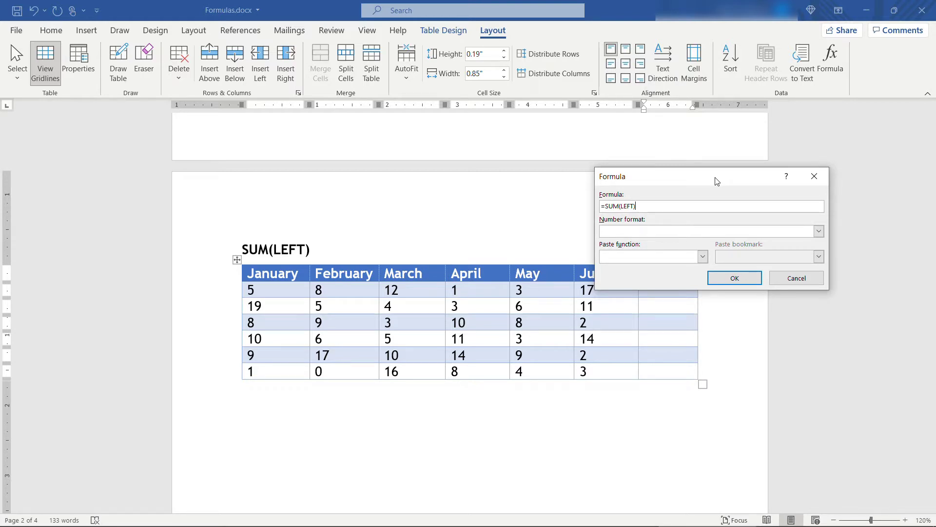
key("BackSpace")
key("BackSpace")
key("BackSpace")
key("BackSpace")
key("BackSpace")
type("LEFT)")
left_click(820, 232)
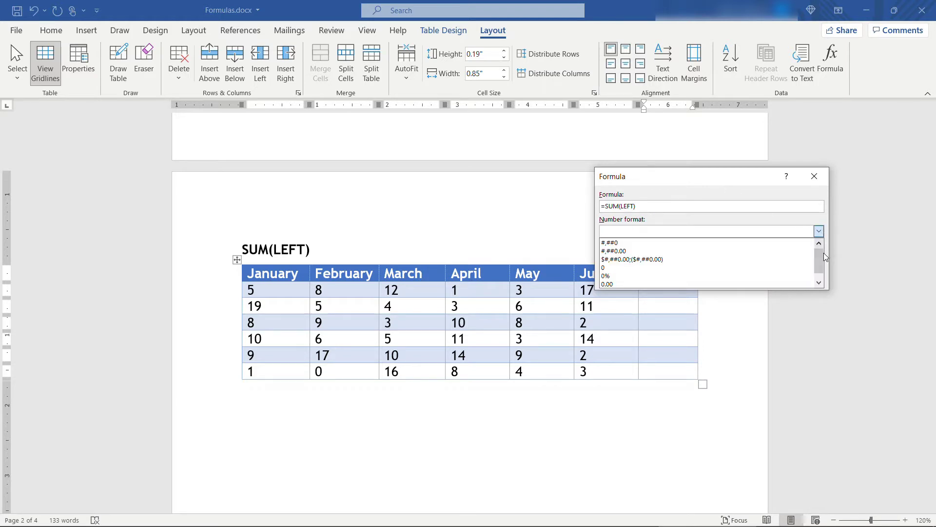
left_click_drag(822, 263, 823, 250)
left_click(812, 197)
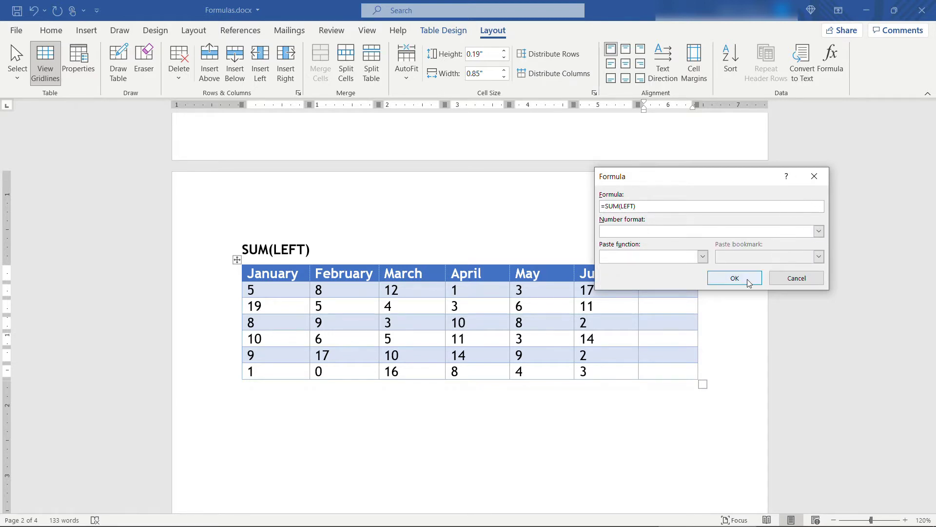
left_click(735, 278)
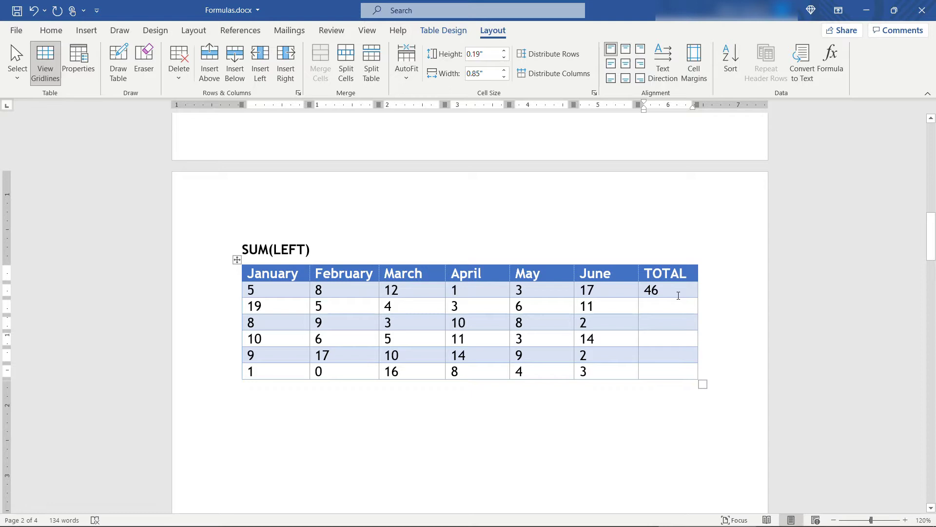
- Copy the 46 total field into the TOTAL cells of rows 2 through 6
double_click(660, 288)
key("ctrl+c")
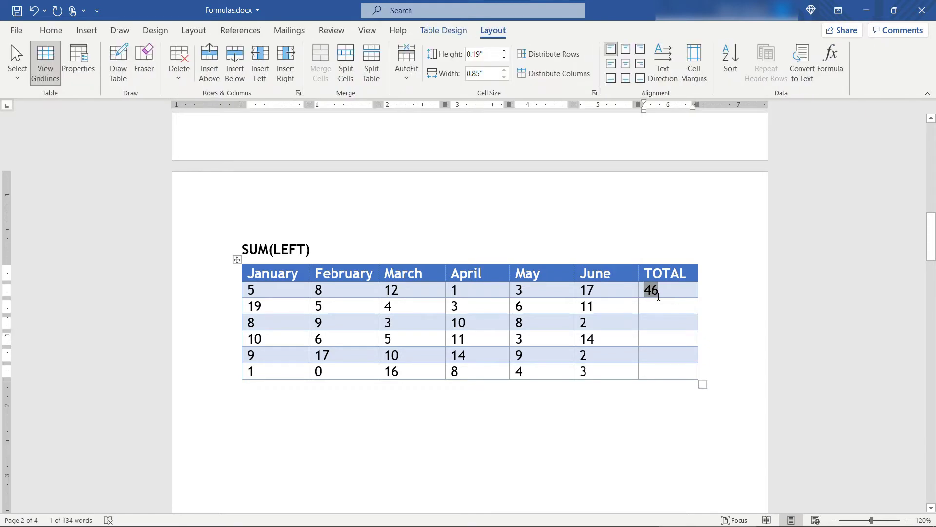
key("Down")
key("ctrl+v")
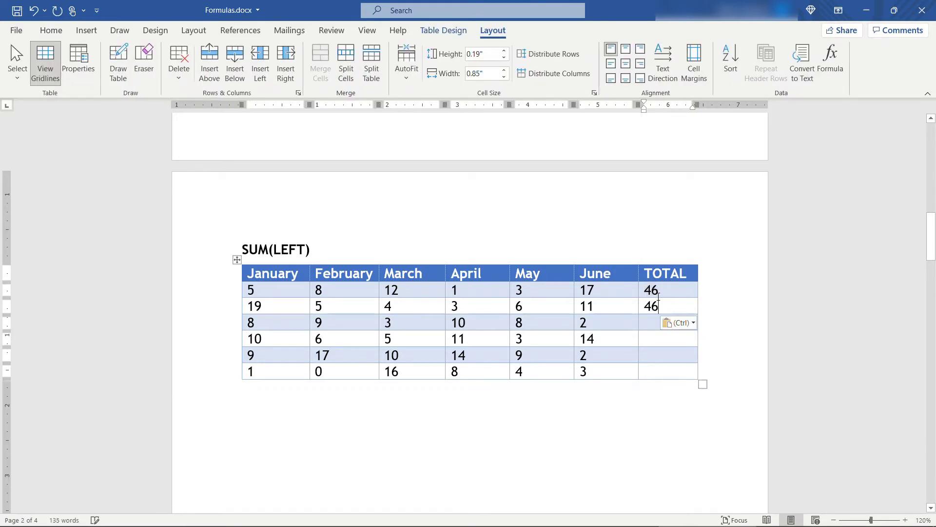
key("Down")
key("ctrl+v")
key("Down")
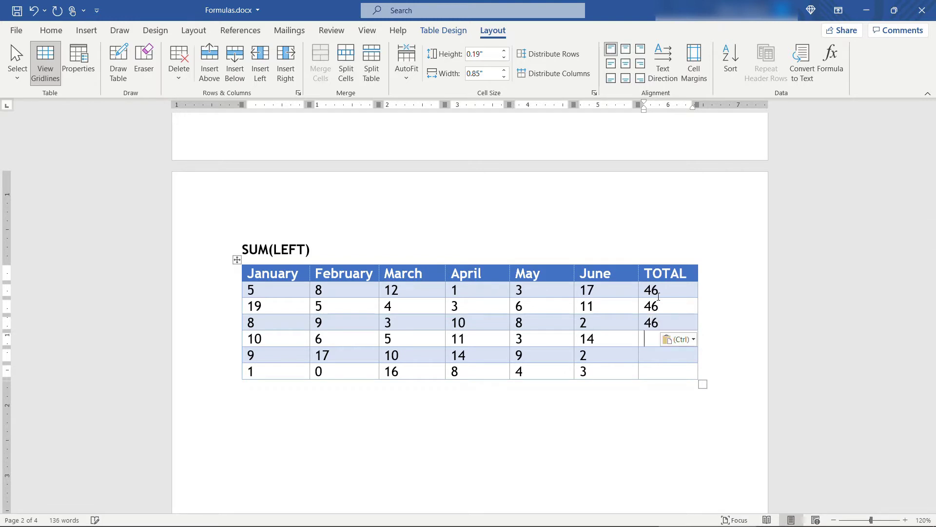
key("ctrl+v")
key("ctrl")
key("Escape")
key("Down")
key("ctrl+v")
key("Down")
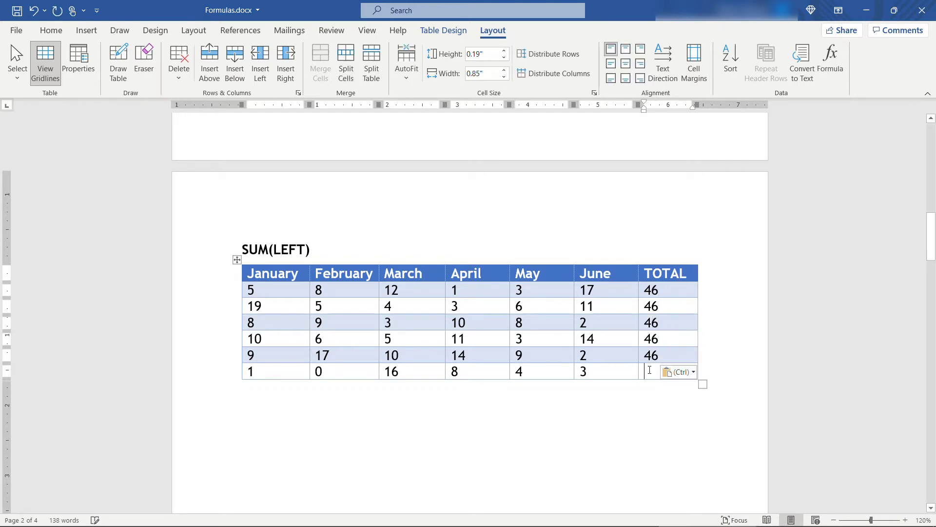
key("ctrl+v")
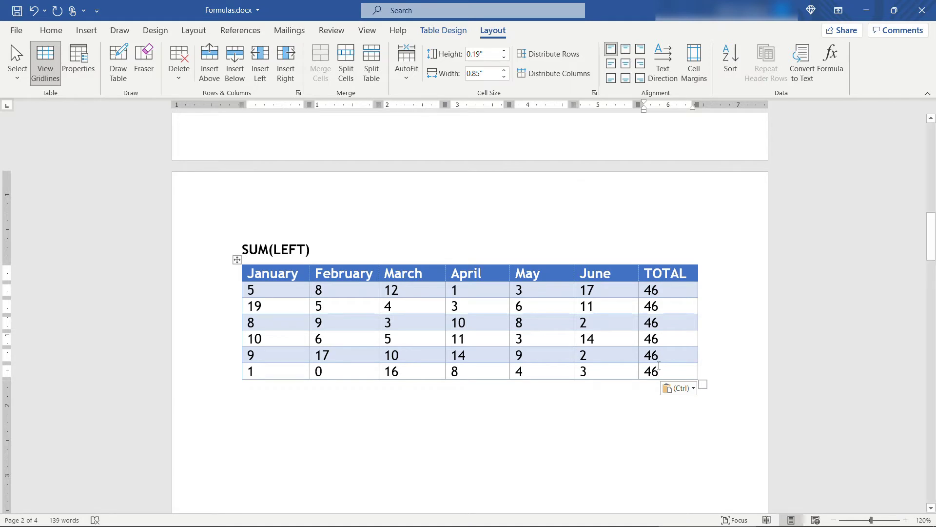
- Update the copied total fields so they show 48, 40, 49, 61 and 32
right_click(652, 304)
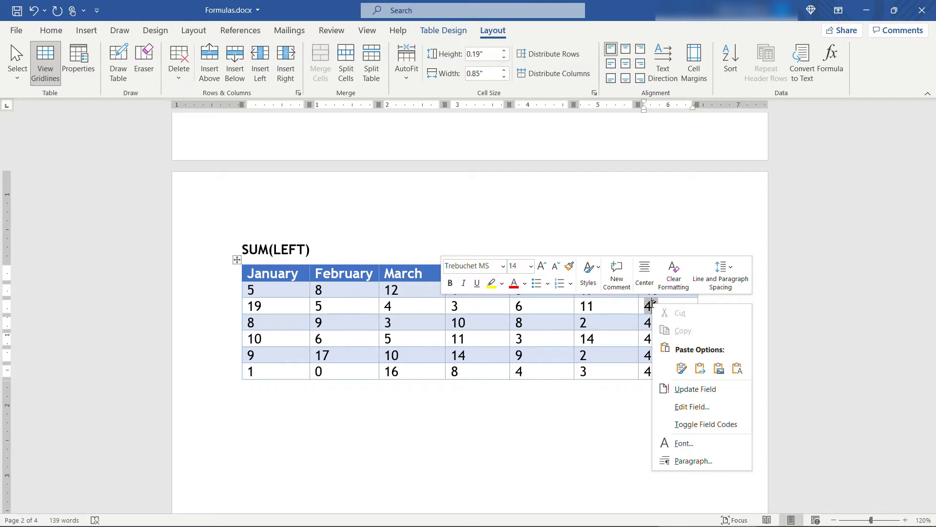
left_click(702, 388)
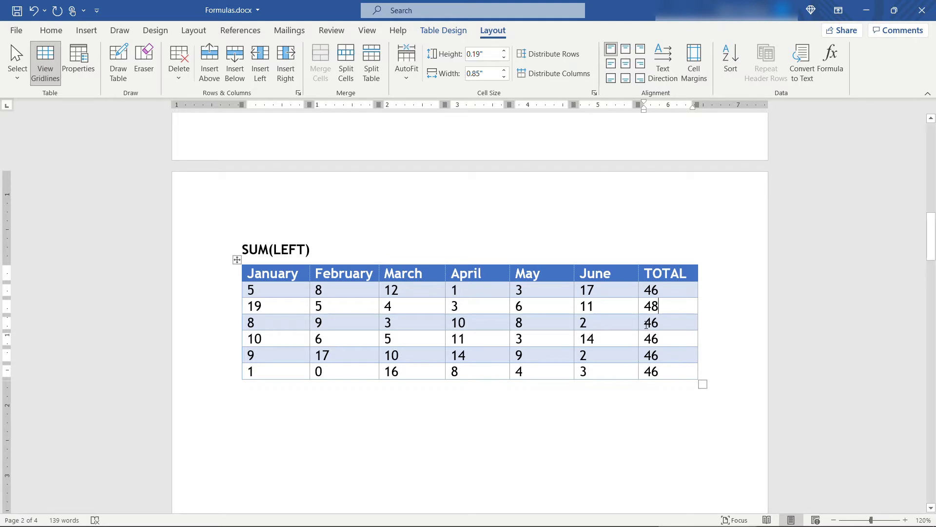
left_click_drag(646, 323, 667, 407)
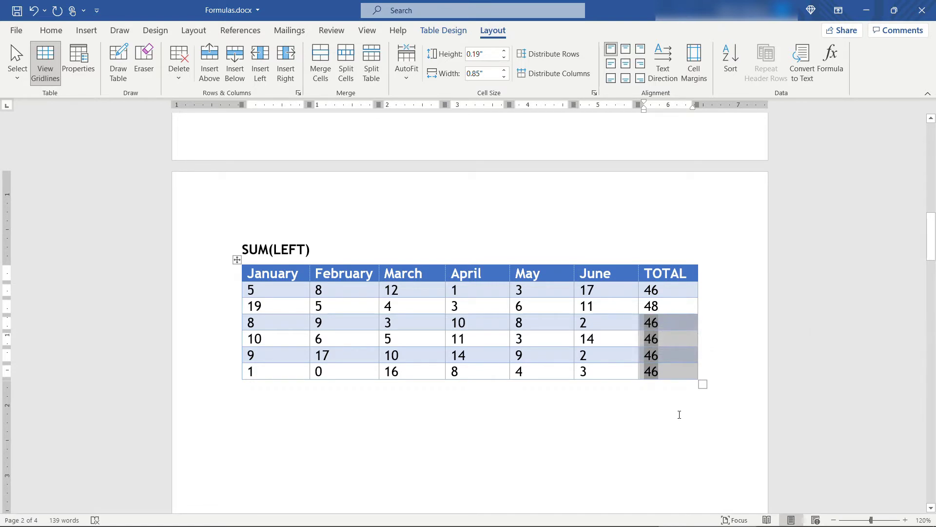
key("F9")
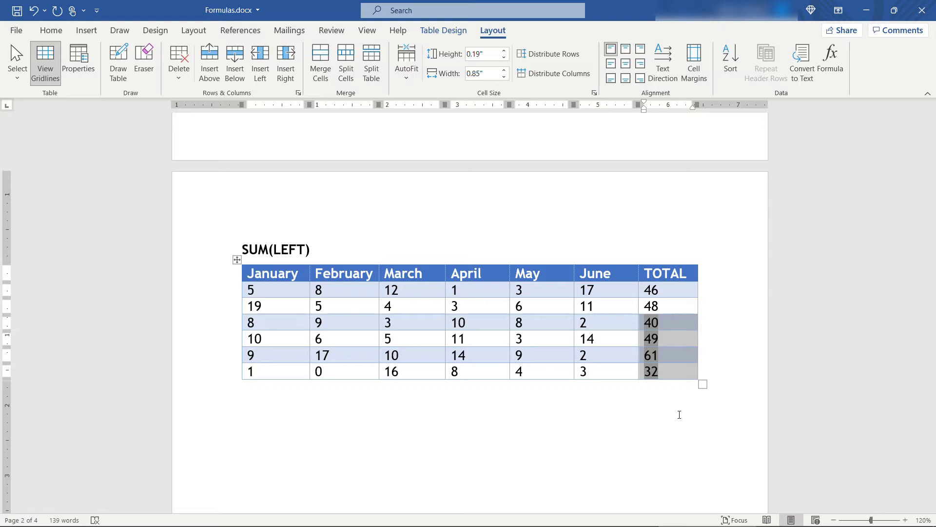
left_click(662, 321)
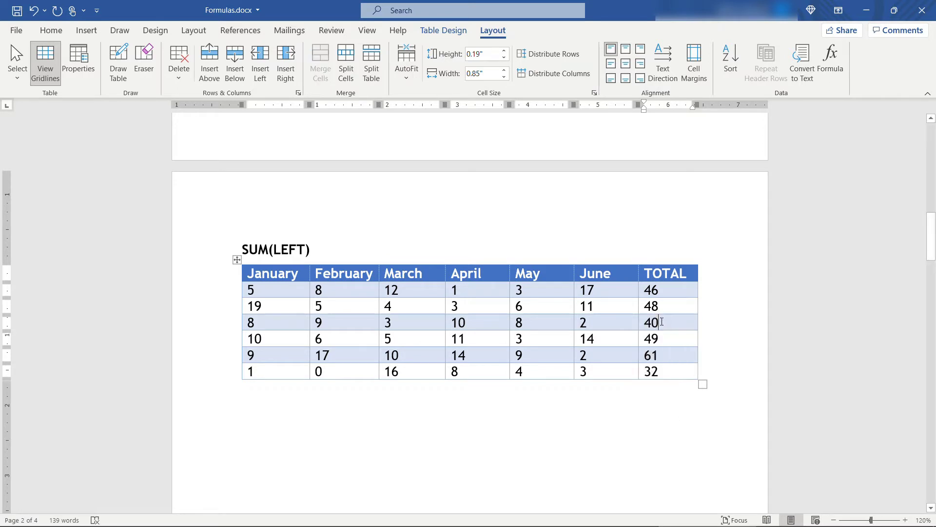
left_click(831, 61)
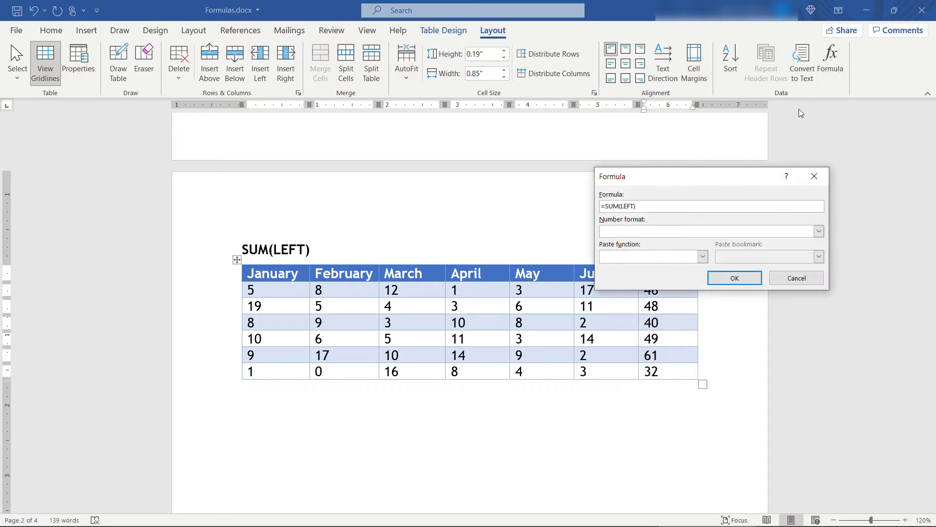
left_click(703, 257)
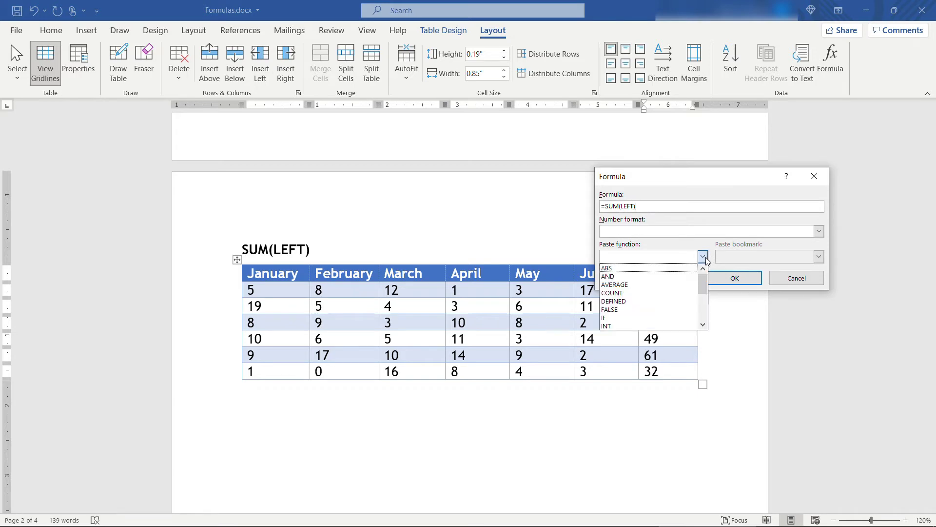
mouse_move(704, 286)
left_mouse_down()
mouse_move(707, 316)
mouse_move(711, 272)
left_mouse_up()
left_click(797, 278)
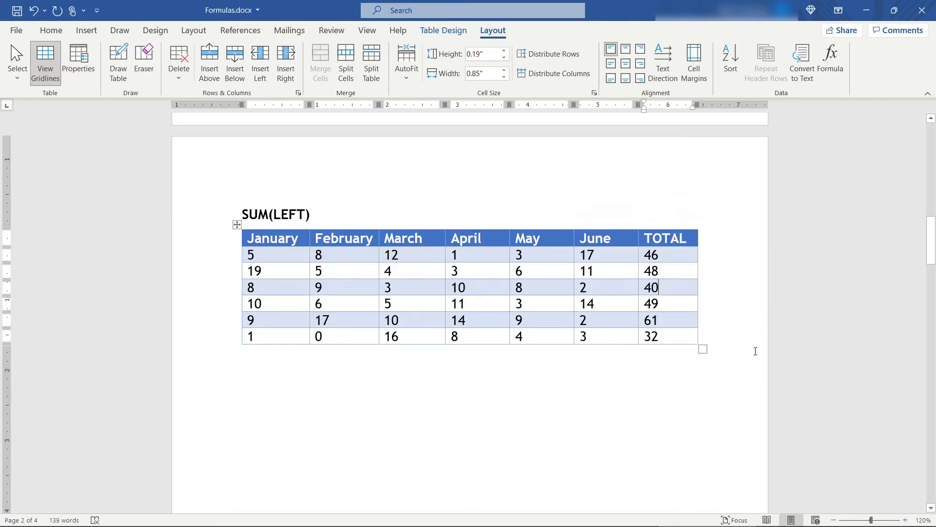
- Scroll to the AVERAGE(ABOVE) table on page 3 and select its empty bottom January cell
scroll(755, 351, "down", 10)
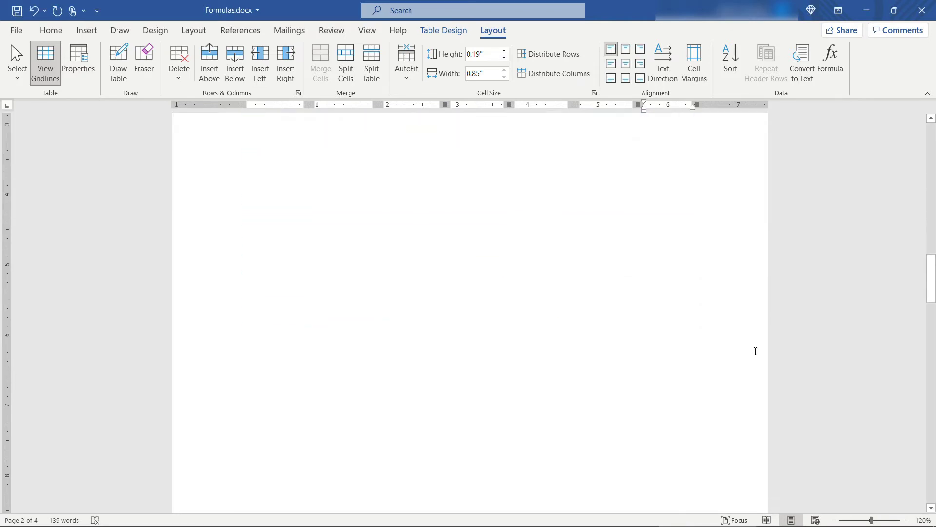
scroll(755, 351, "down", 4)
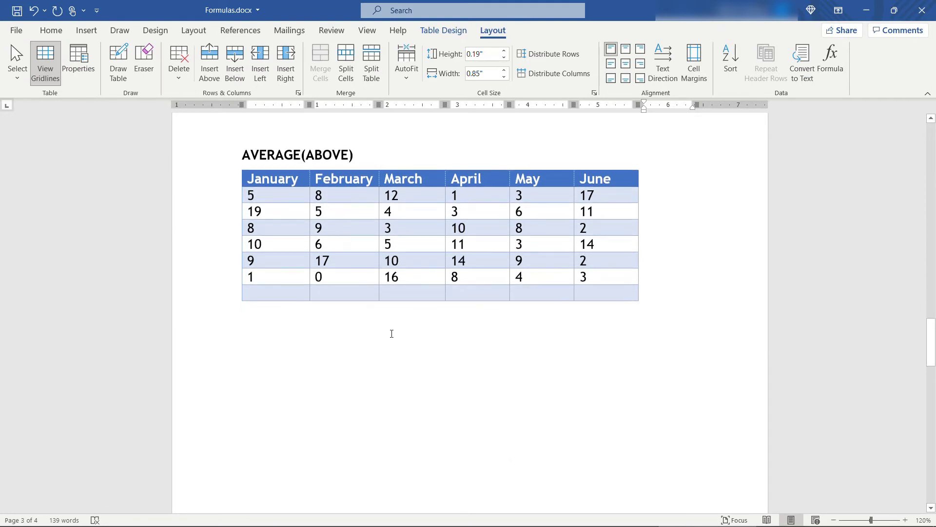
left_click(259, 295)
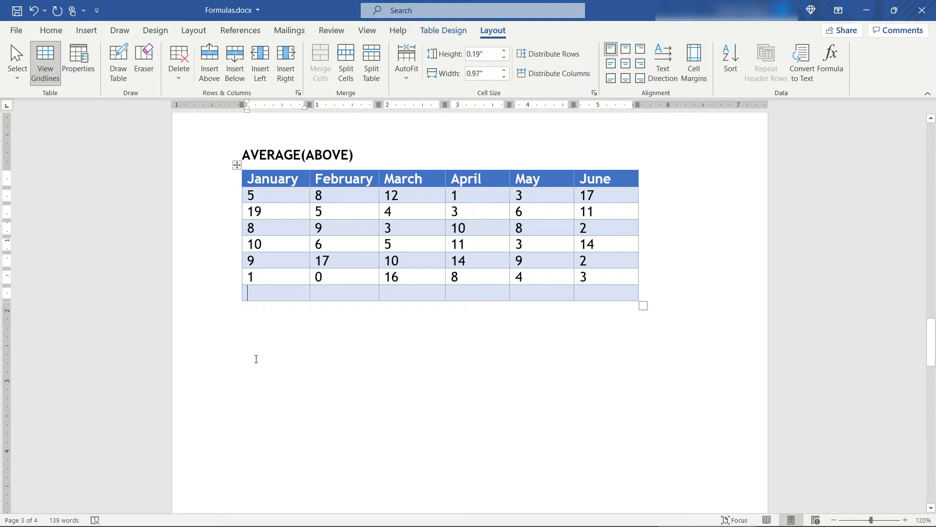
- Insert an =AVERAGE(ABOVE) formula in the bottom January cell, giving 8.67
left_click(829, 71)
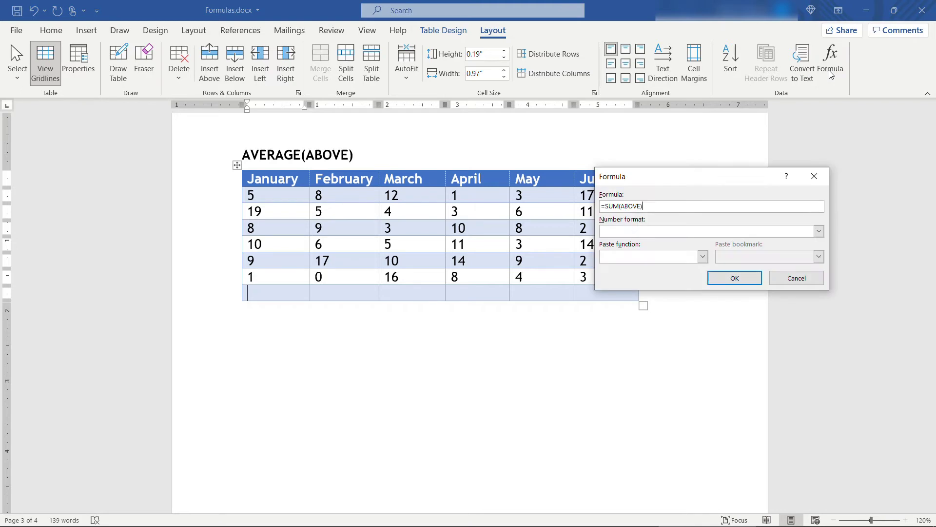
left_click(618, 206)
left_click(703, 256)
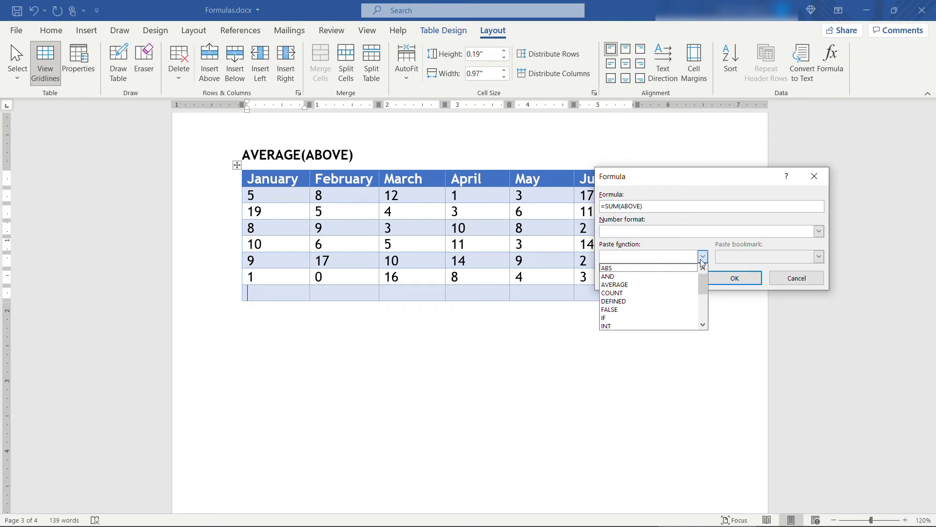
left_click(652, 284)
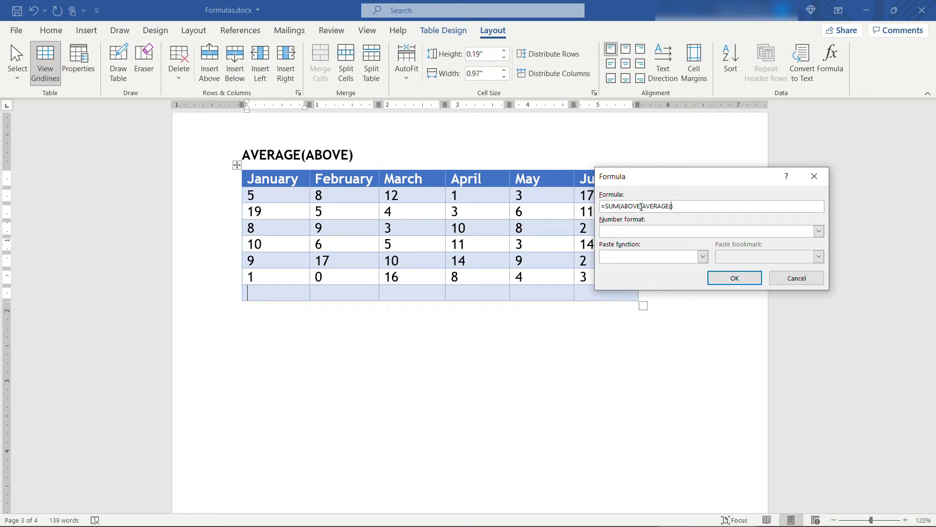
left_click_drag(700, 209, 558, 209)
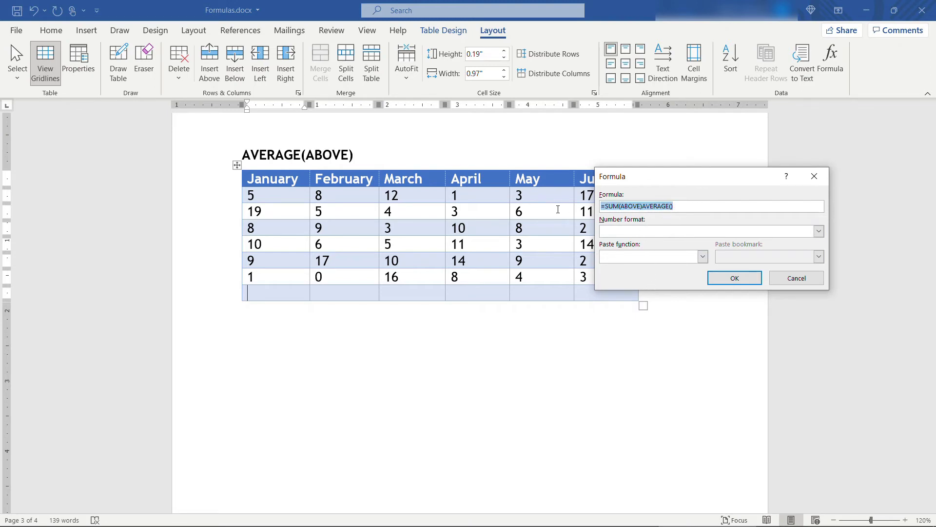
type("=")
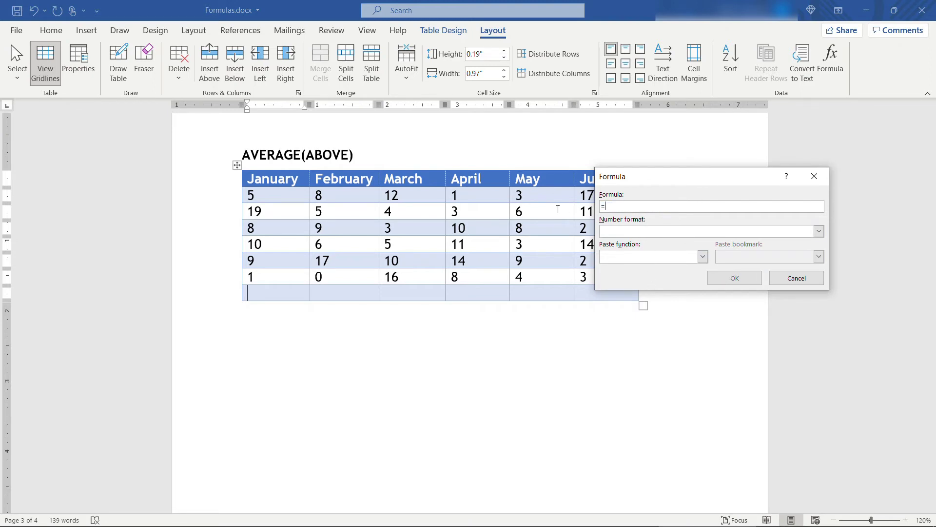
left_click(703, 256)
left_click(654, 283)
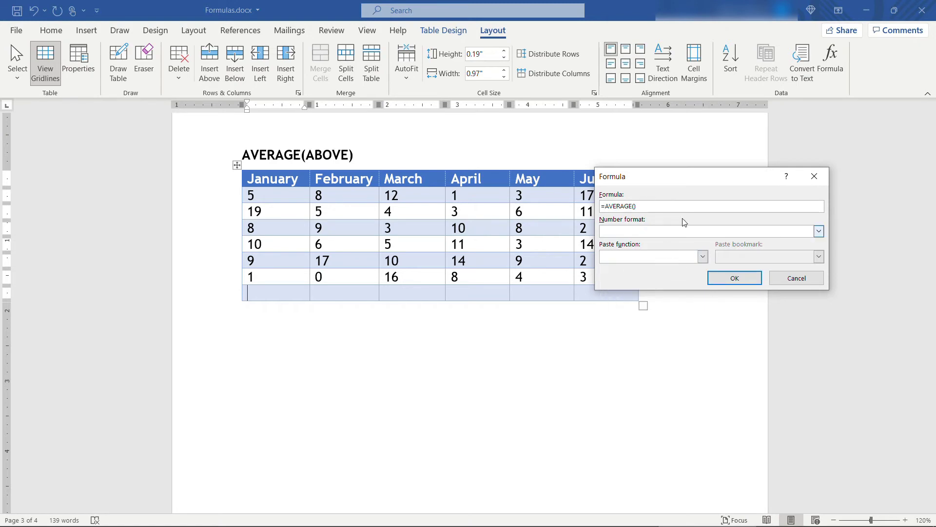
type("ABOVE")
left_click(725, 279)
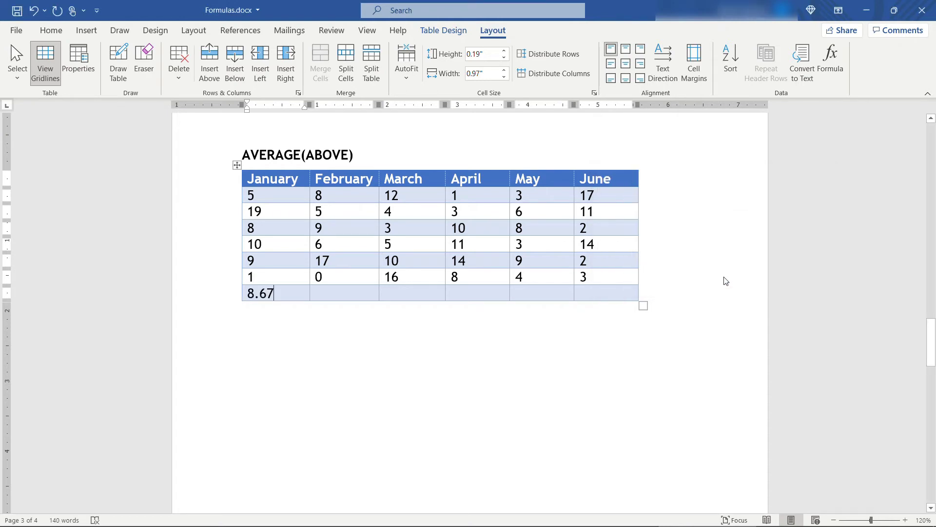
- Paste copies of the 8.67 average field into the February–June bottom cells
key("shift+Home")
key("ctrl+c")
left_click(332, 293)
key("ctrl+v")
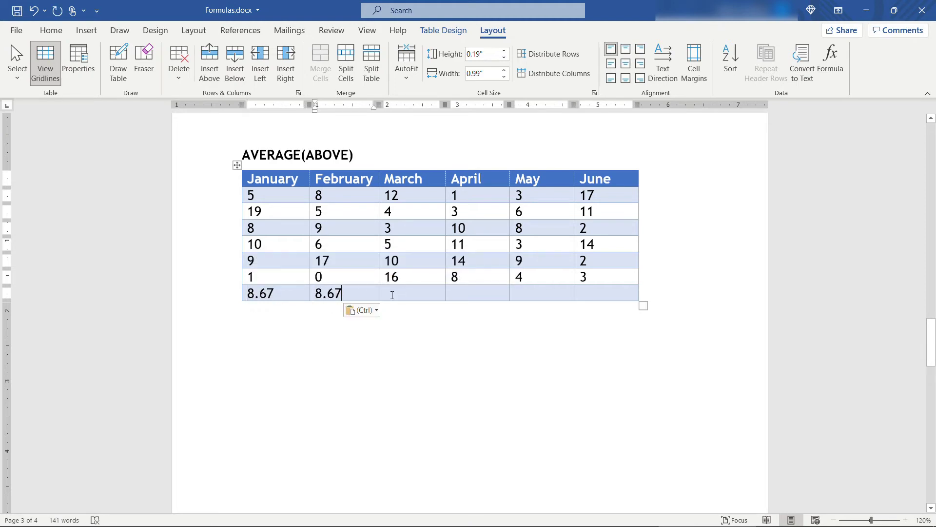
left_click_drag(392, 294, 576, 291)
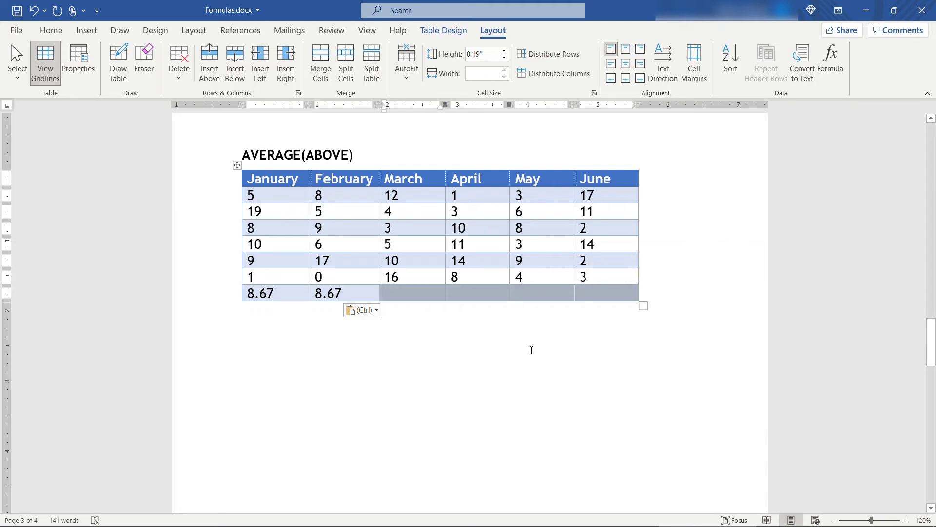
key("ctrl+v")
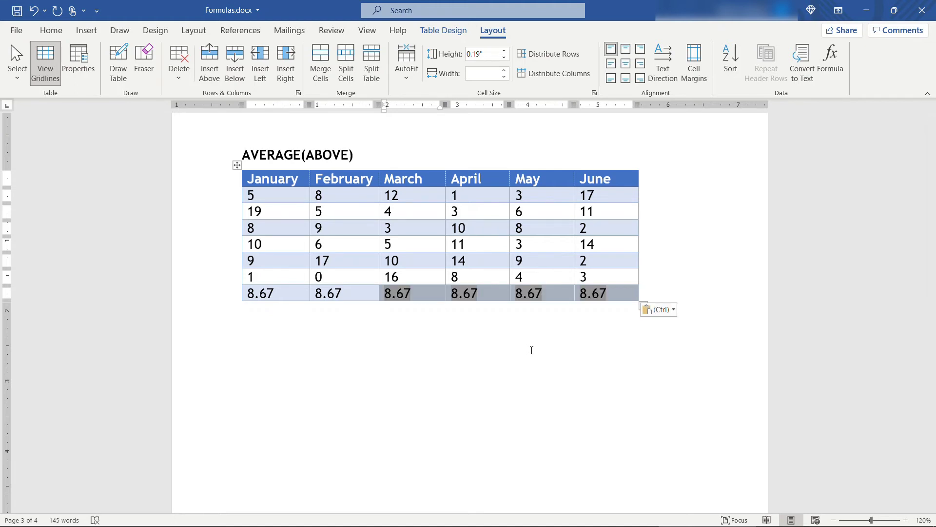
- Update the pasted averages to 7.5, 8.33, 7.83, 5.5 and 8.17
left_click(328, 292)
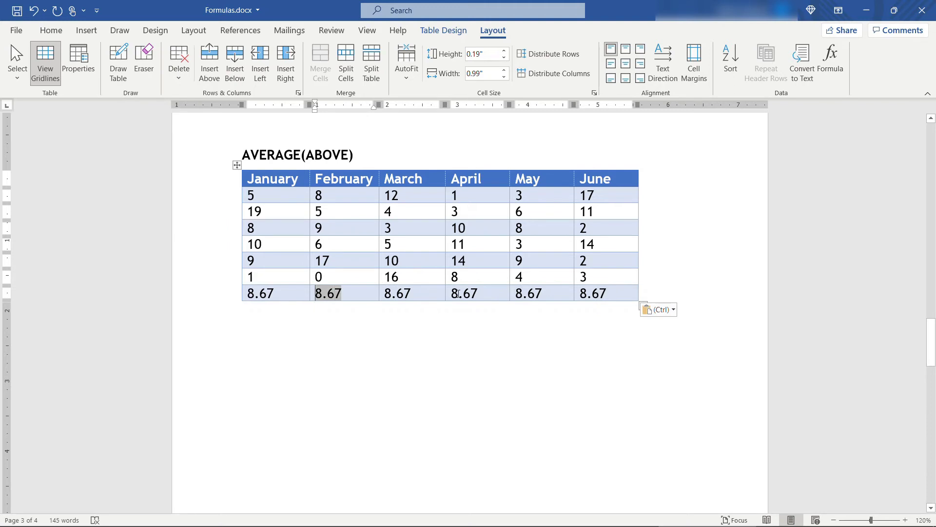
left_click_drag(360, 295, 577, 332)
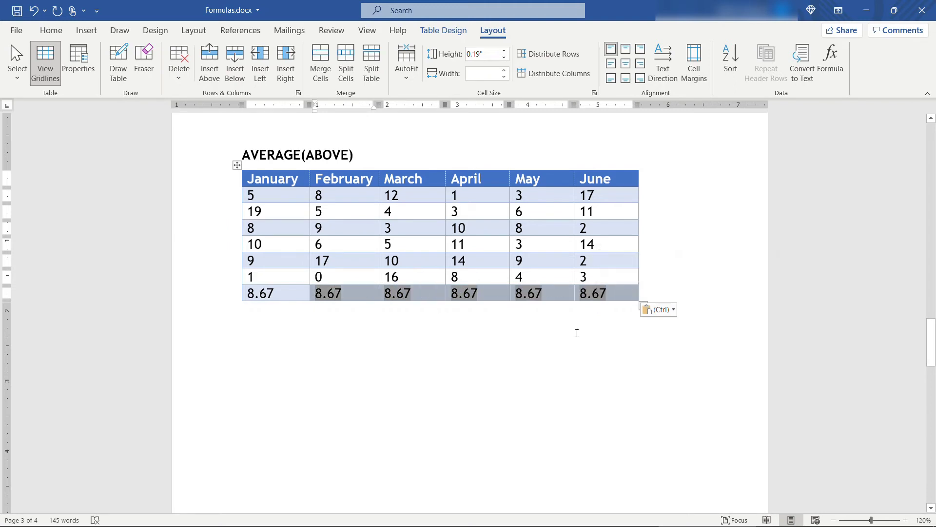
key("F9")
key("F9")
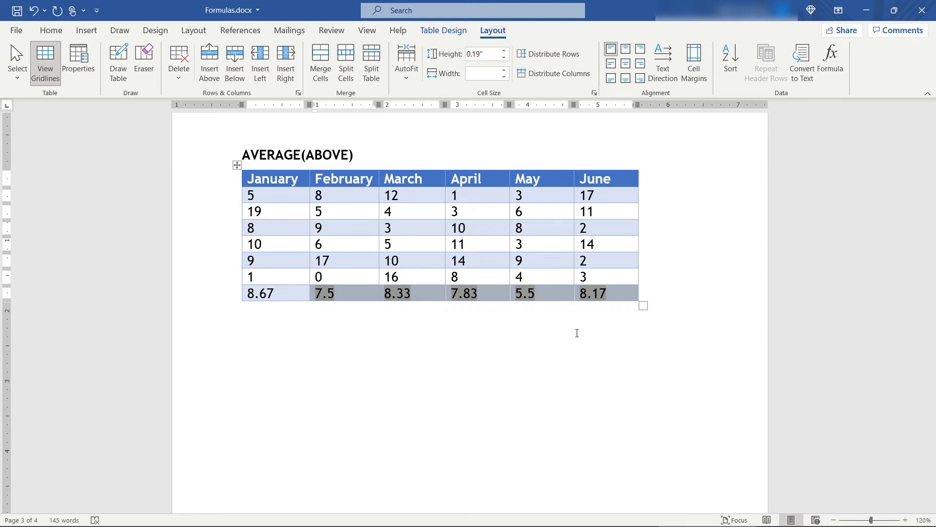
- Scroll down to the SUM(SPECIFIC CELLS) table on page 4 and select cell D1
left_click(577, 333)
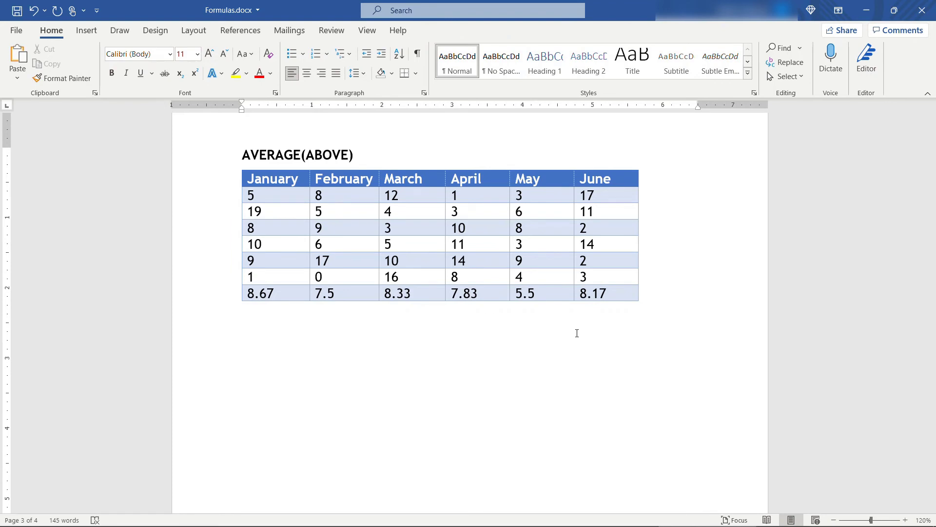
scroll(577, 333, "down", 10)
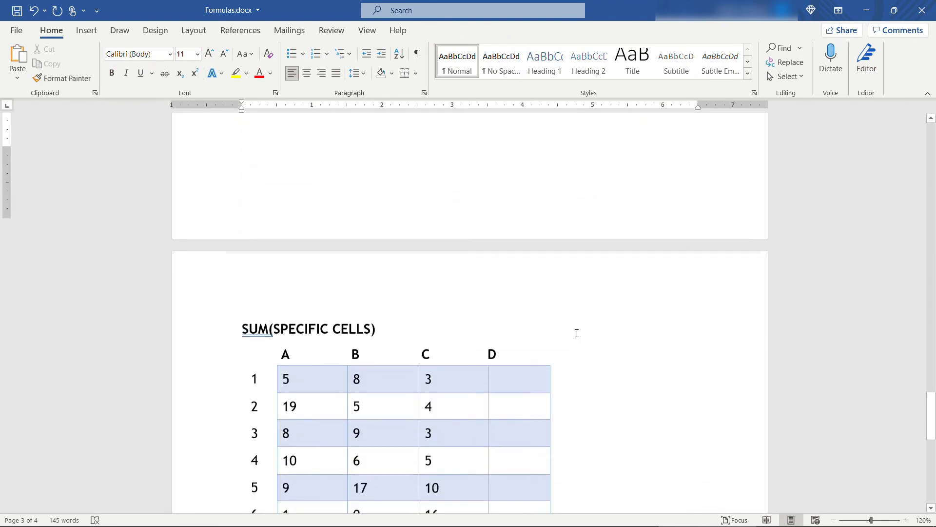
scroll(577, 333, "down", 4)
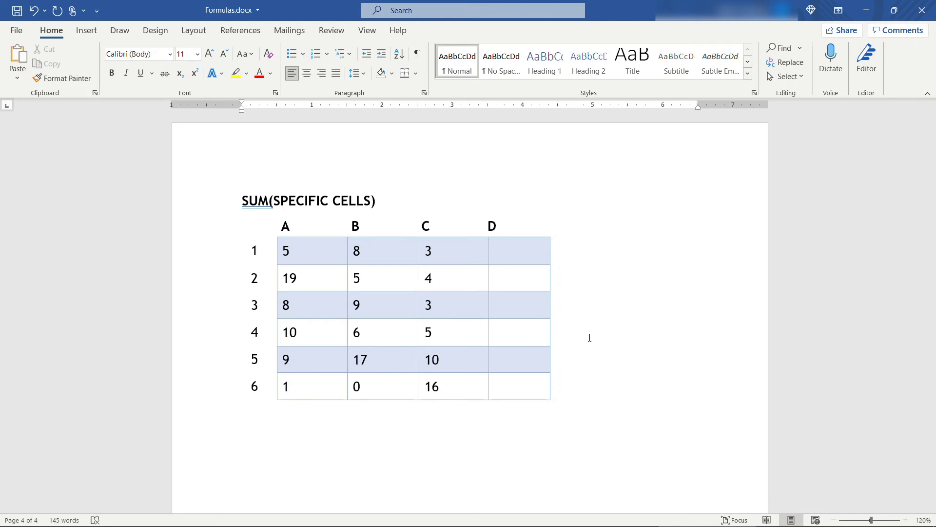
left_click(508, 254)
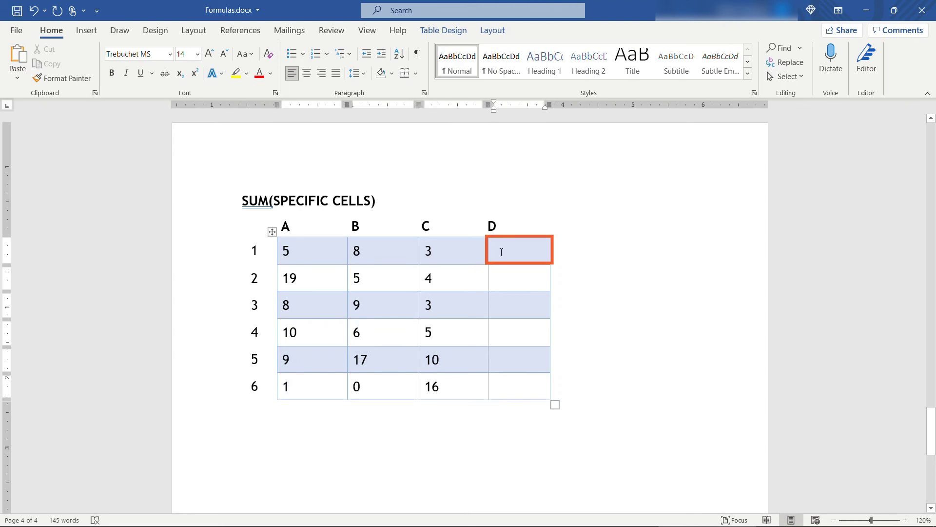
- Enter an =A1+B1 formula in cell D1, giving 13
left_click(491, 32)
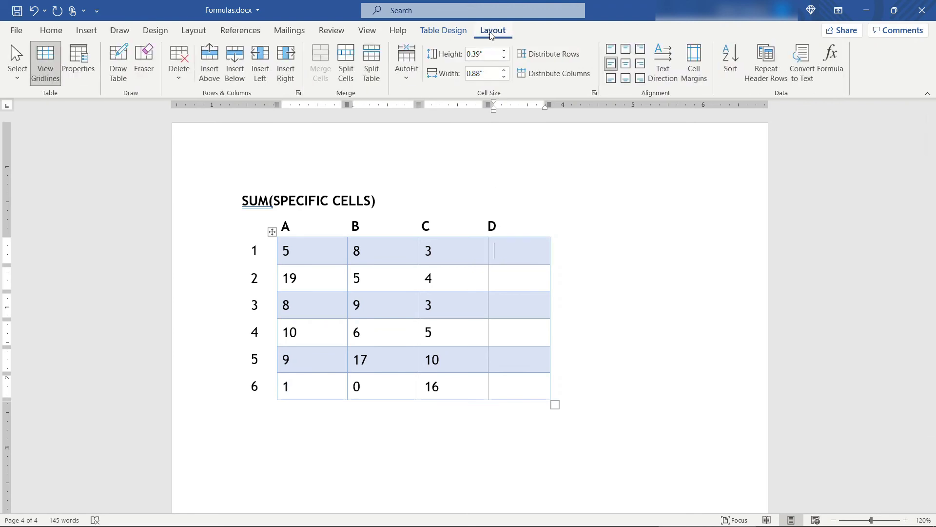
left_click(831, 78)
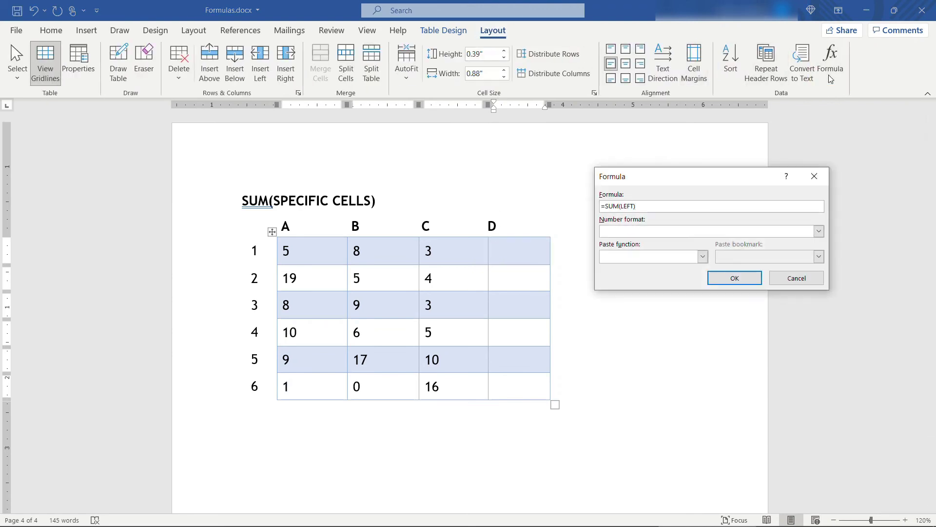
left_click_drag(605, 206, 664, 207)
type("A1")
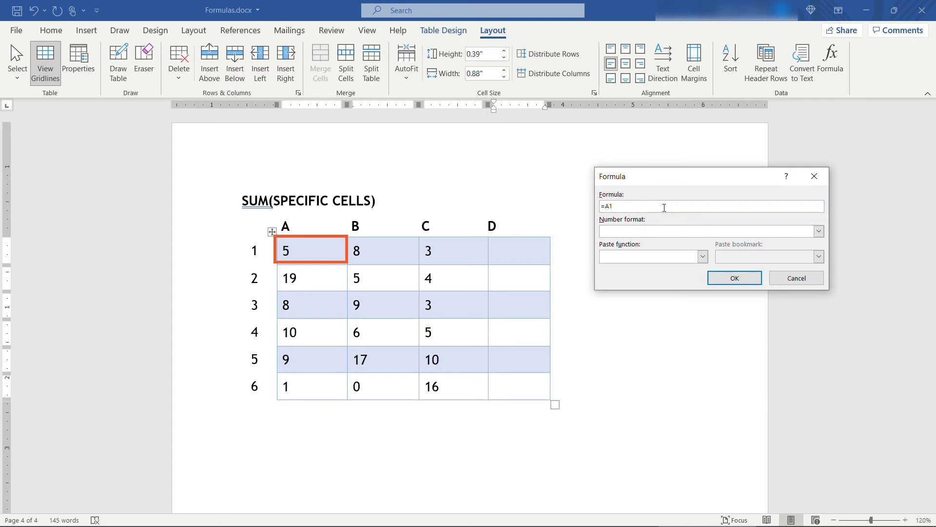
type("+")
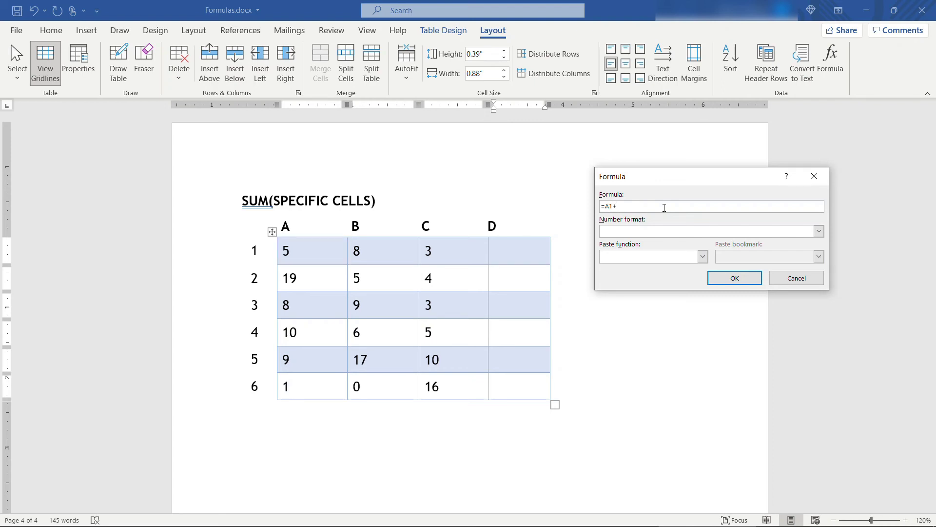
type("B1")
left_click(730, 278)
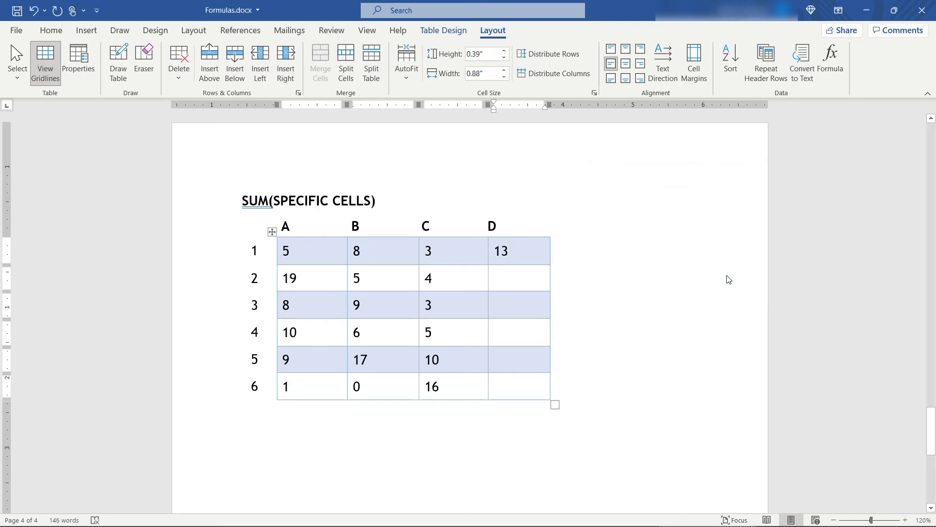
- Change D1's formula from =A1+B1 to =A1-B1, giving -3
left_click_drag(507, 252, 497, 252)
left_click(830, 61)
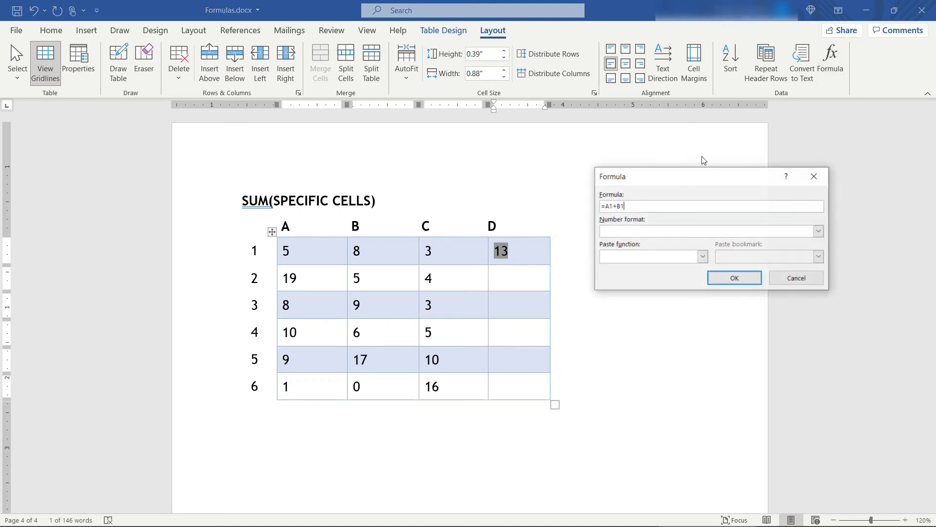
left_click(617, 206)
key("BackSpace")
type("-")
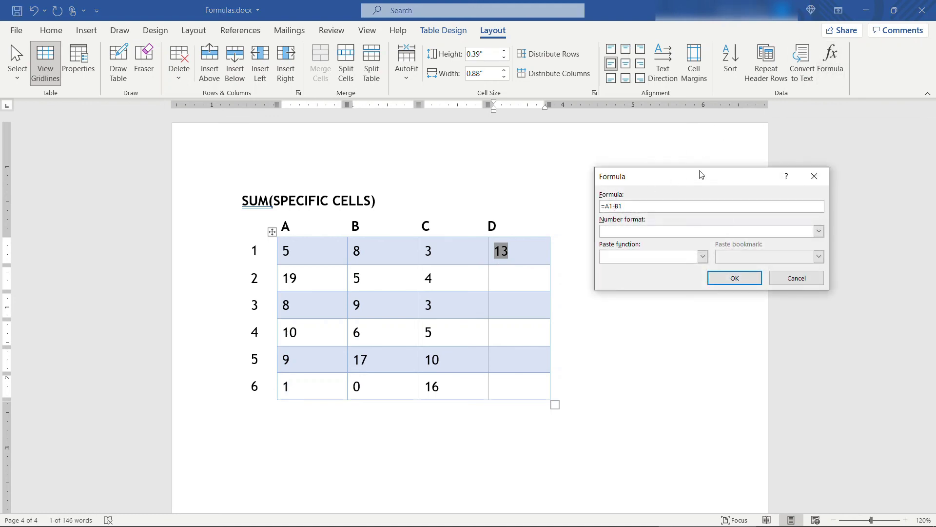
left_click(727, 277)
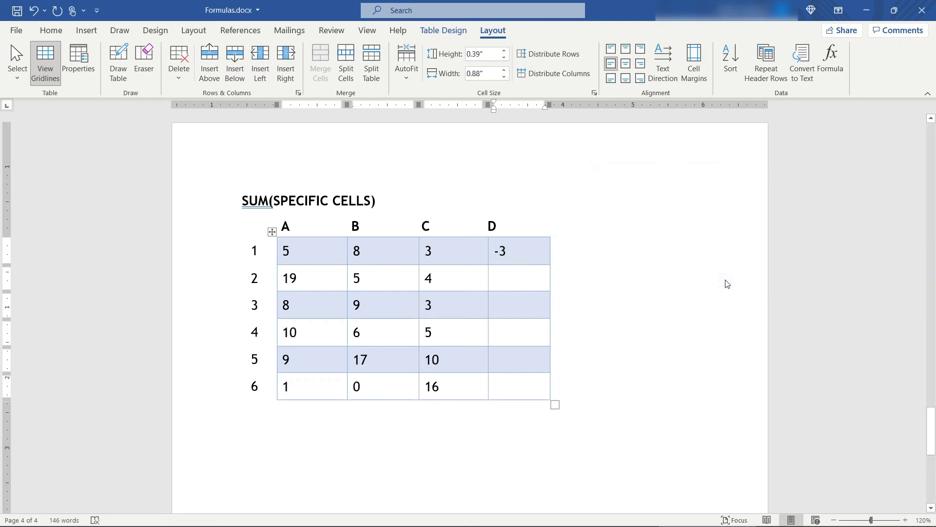
- Change D1's formula to =A1*B1 so it multiplies the cells, giving 40
key("shift+Left")
left_click(836, 62)
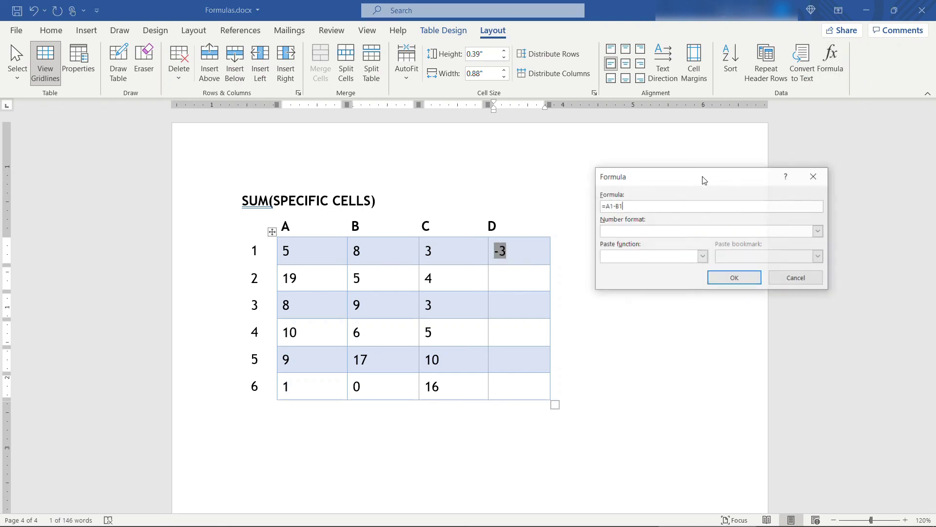
left_click(614, 207)
key("BackSpace")
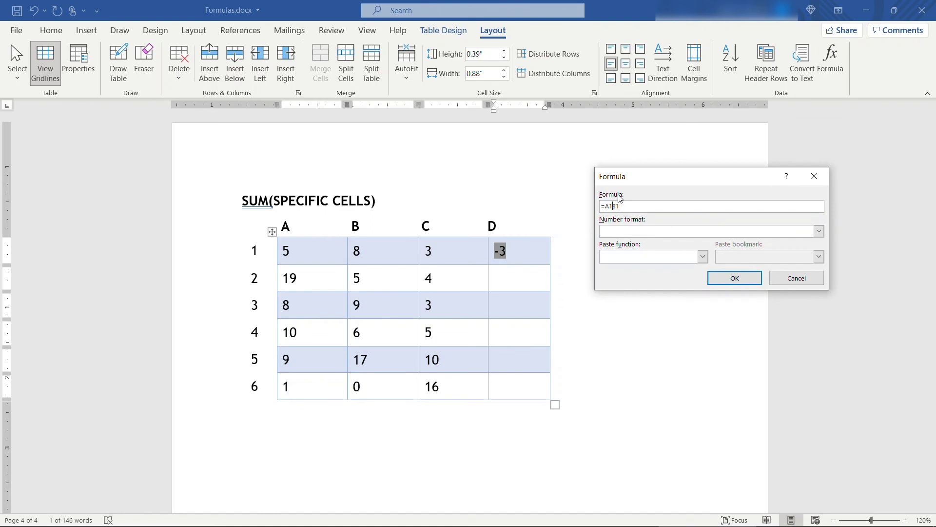
type("*")
left_click(735, 277)
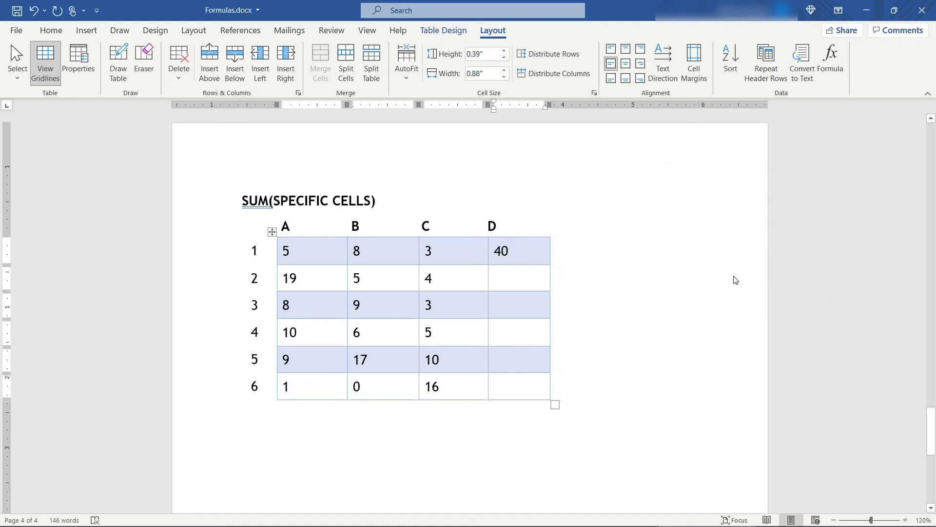
- Edit D1's formula to =A1/B1 so it divides A1 by B1
key("shift+Home")
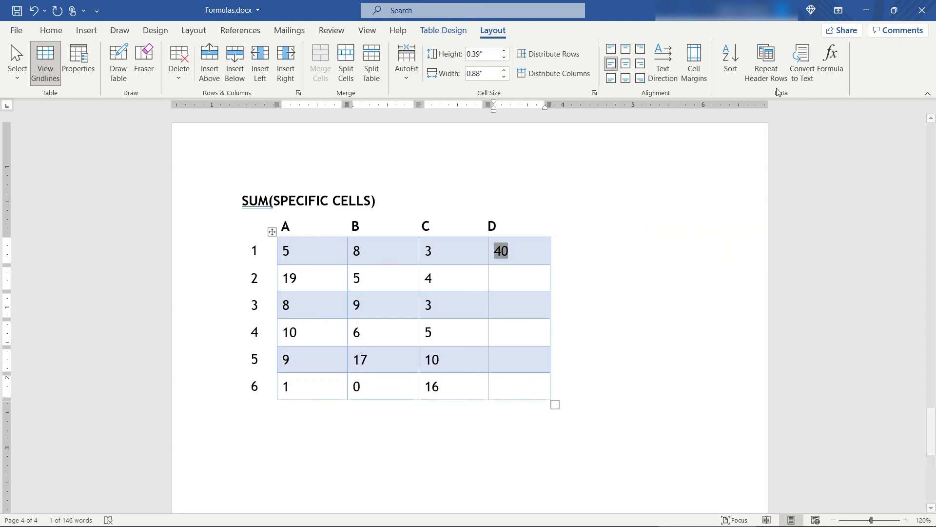
left_click(835, 73)
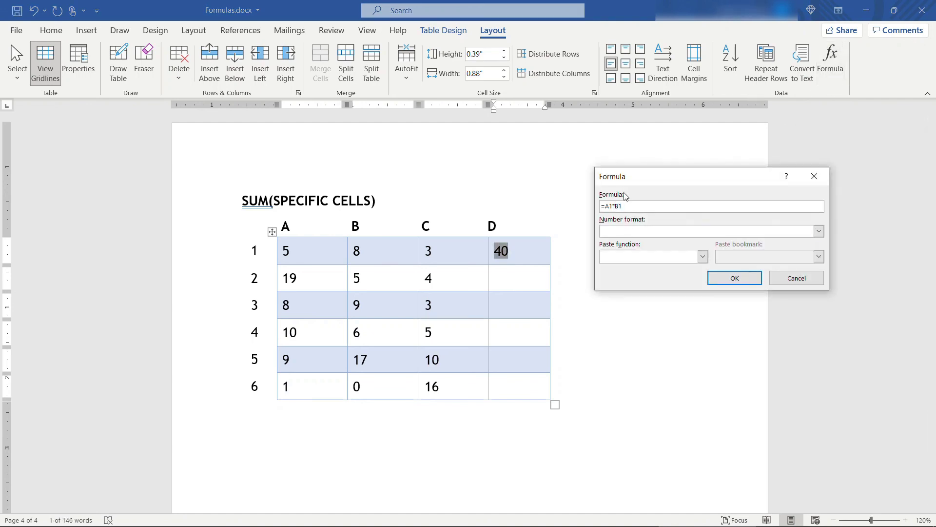
key("Left")
key("Left")
key("BackSpace")
type("/")
left_click(725, 283)
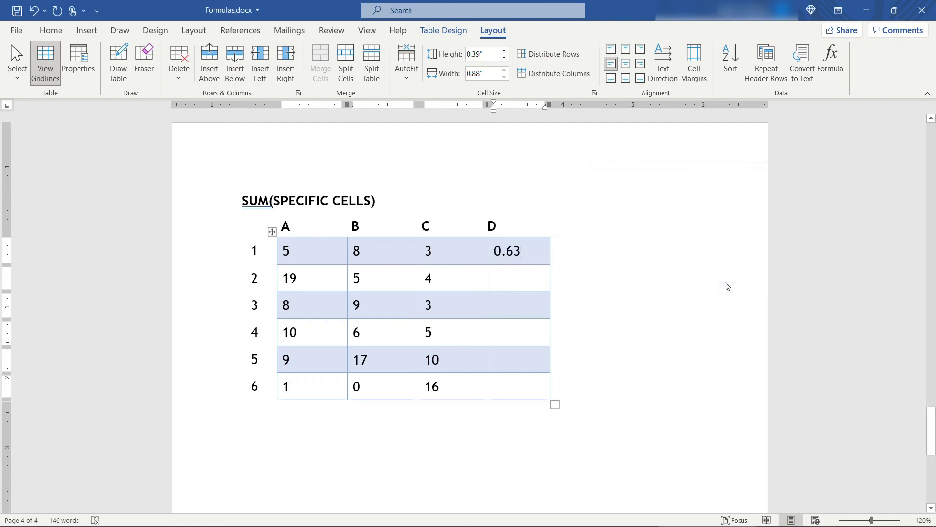